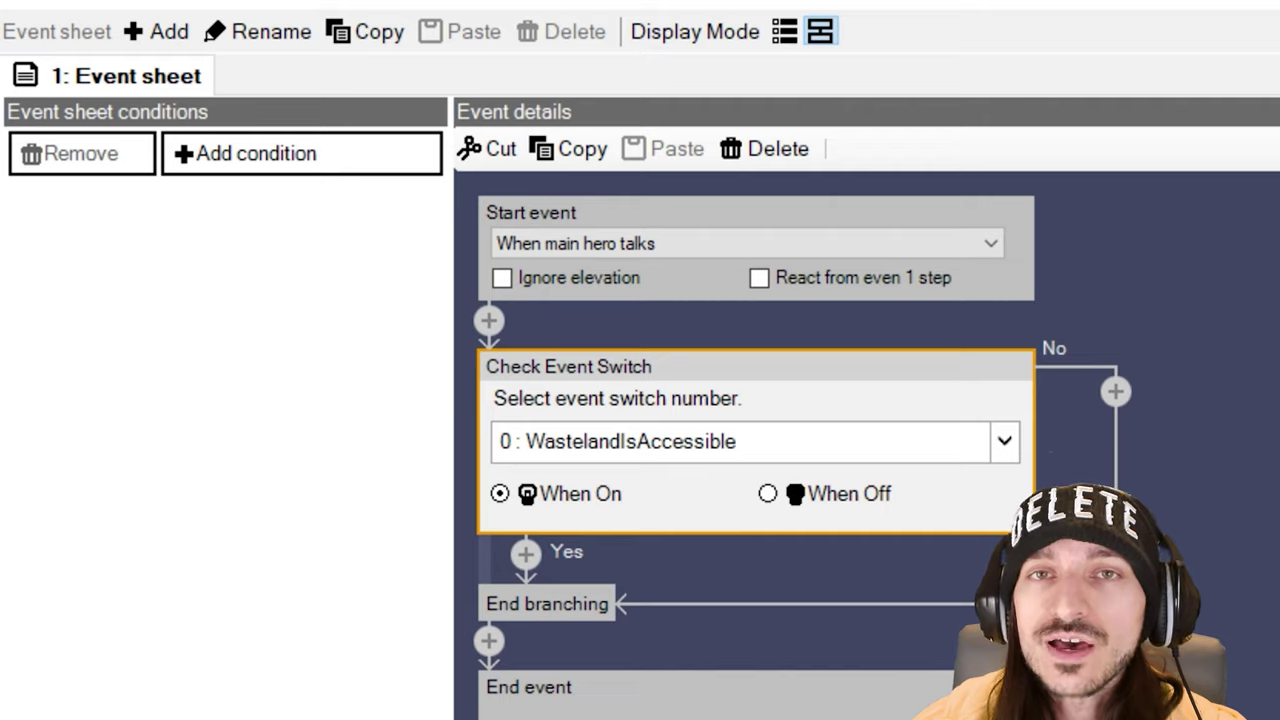
Raise the notes window into view, then bring up the switch list for the second Check Event Switch
{"action": "left_click_drag", "start_coordinate": [357, 716], "coordinate": [357, 690]}
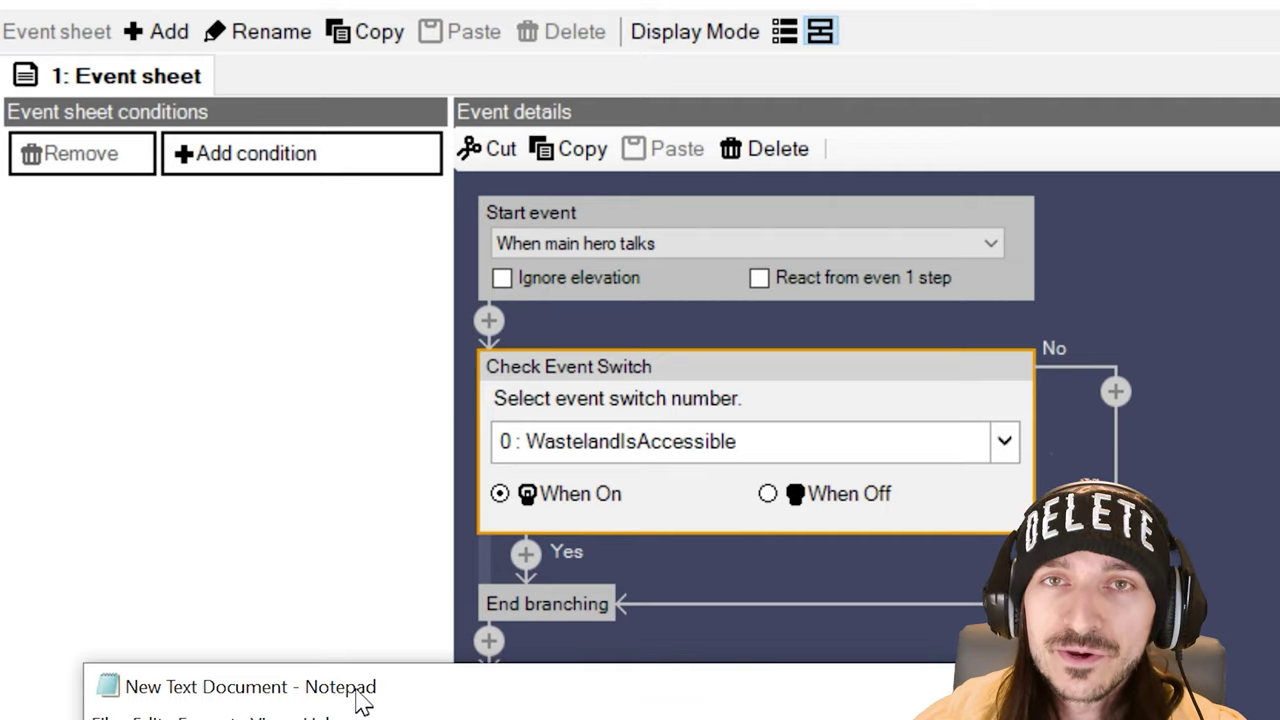
{"action": "left_click_drag", "start_coordinate": [356, 690], "coordinate": [354, 688]}
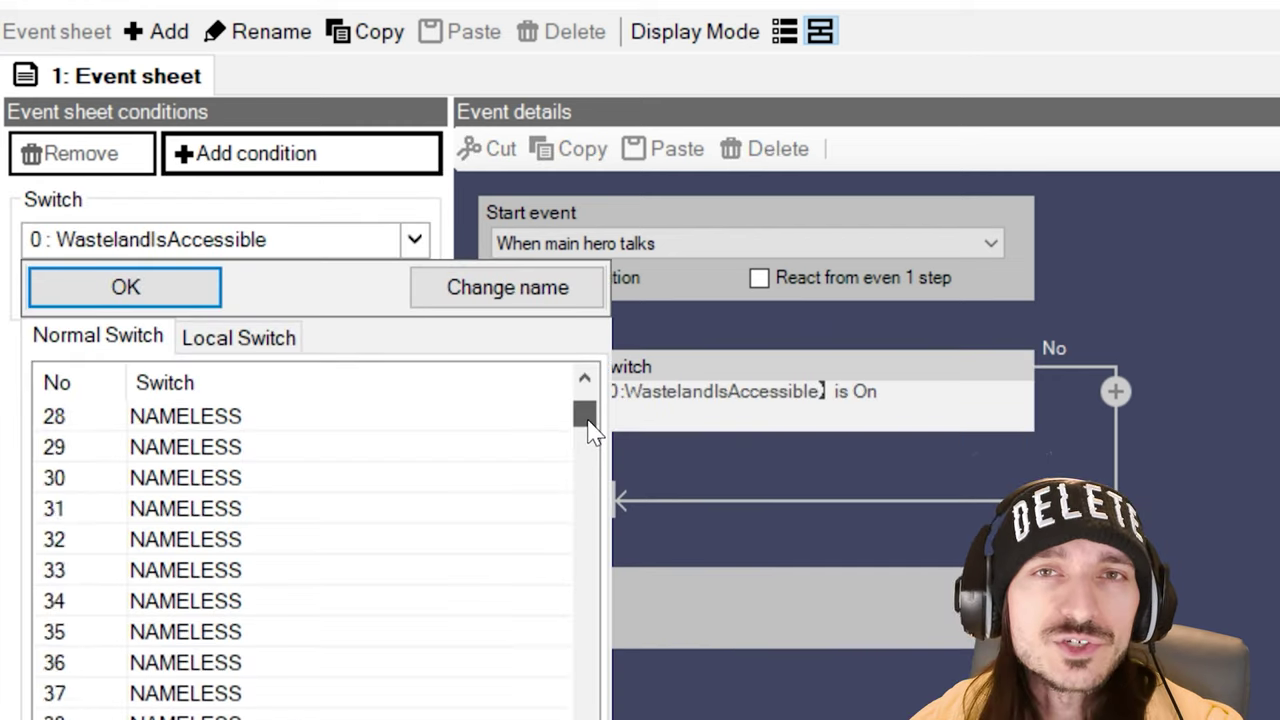
{"action": "left_click_drag", "start_coordinate": [589, 423], "coordinate": [584, 716]}
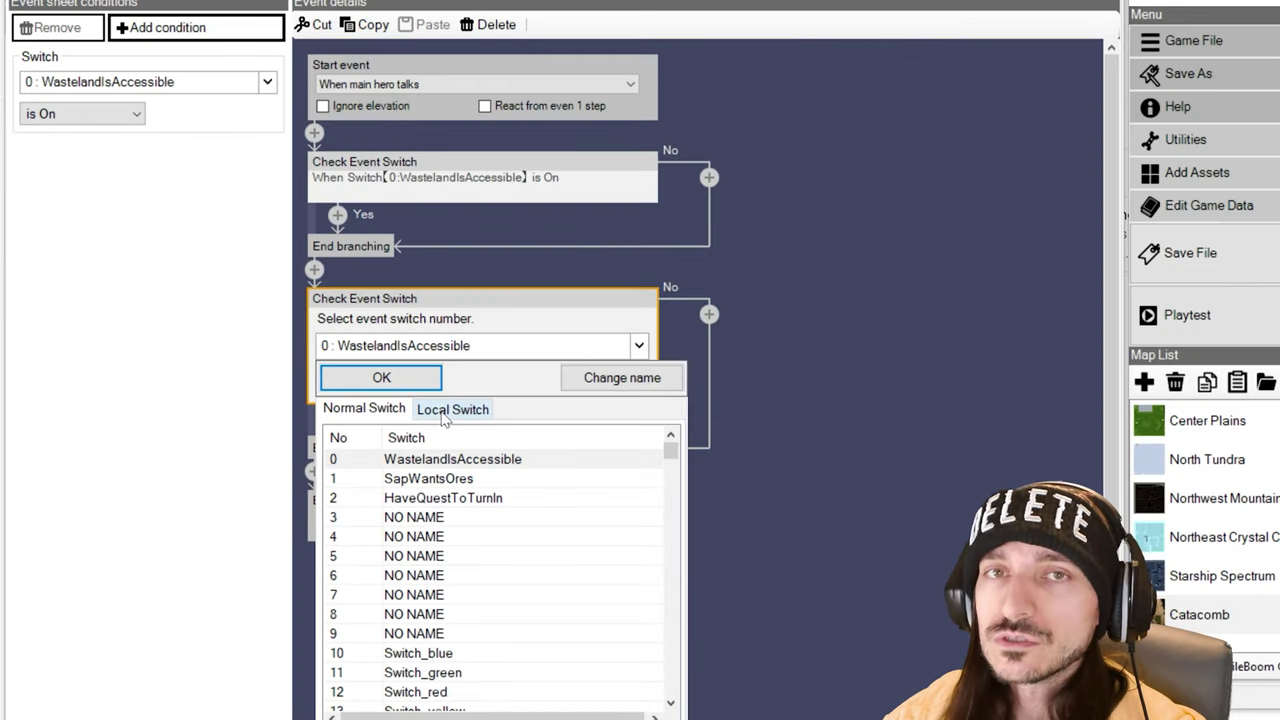
Browse the event's Local Switch tab and select 0 Local Switch in the switch picker
{"action": "left_click", "coordinate": [450, 410]}
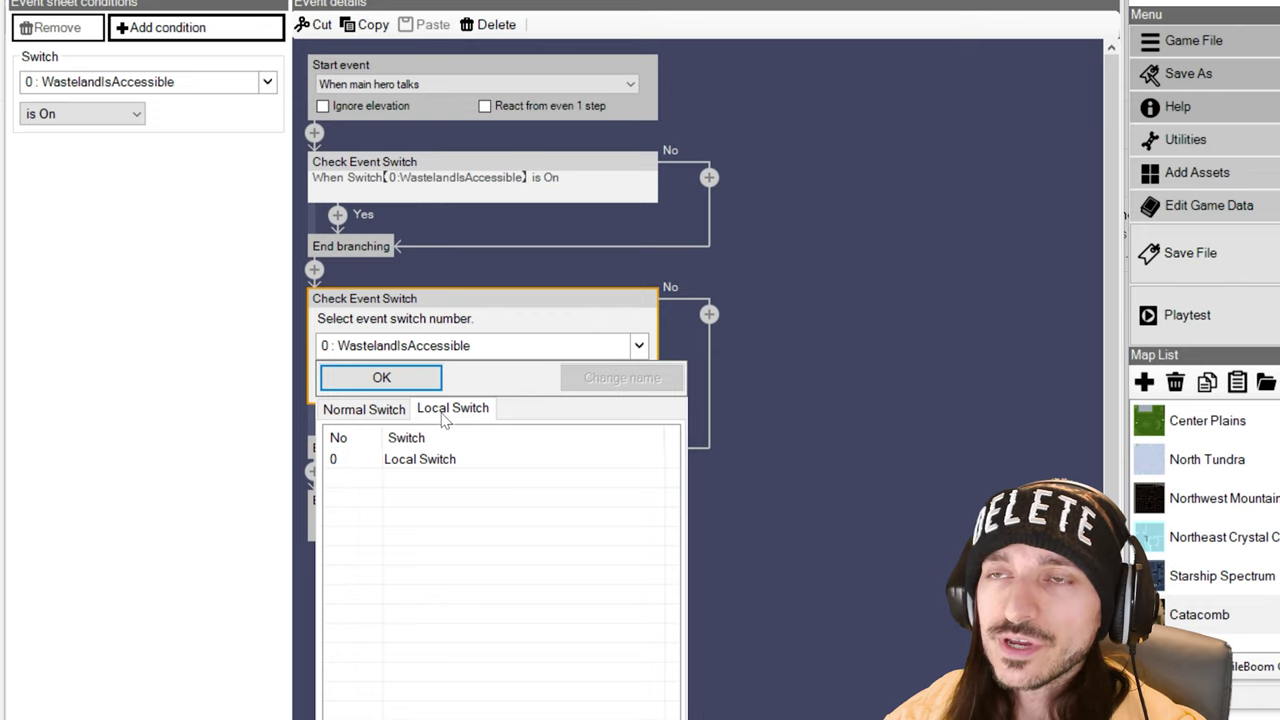
{"action": "left_click", "coordinate": [434, 466]}
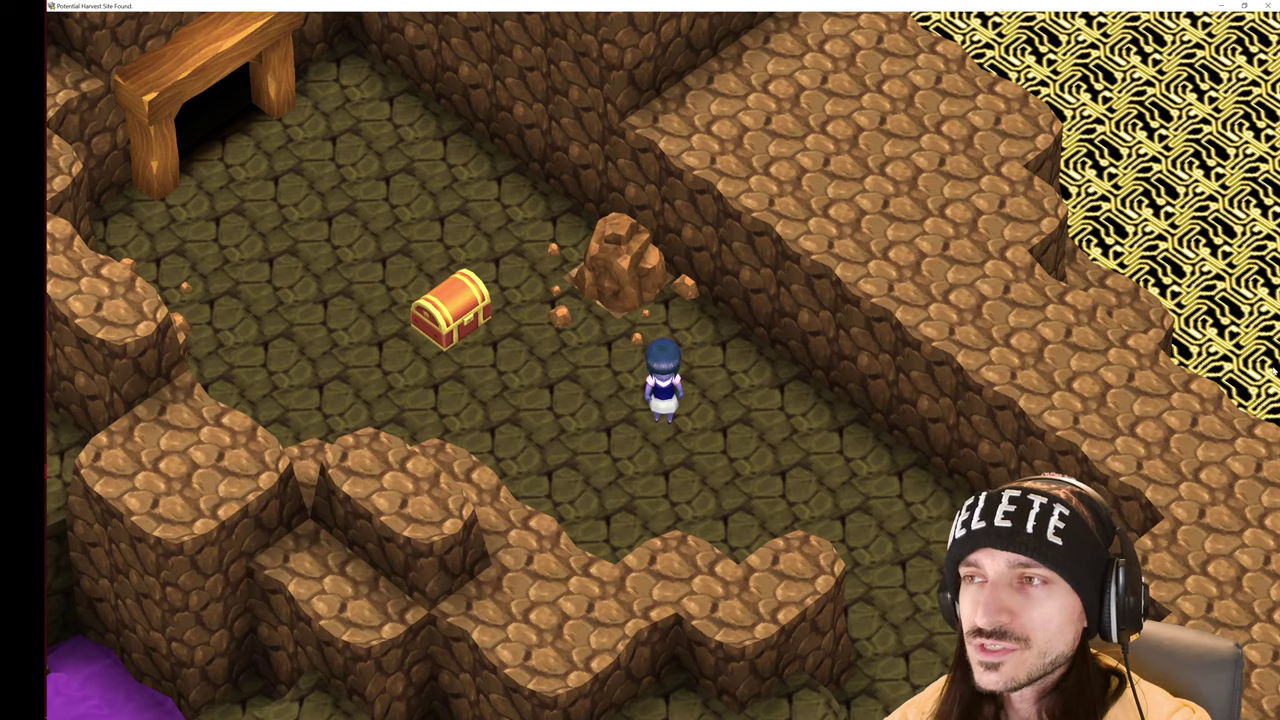
Walk the hero to the treasure chest, open it and collect the 50G
{"action": "key", "text": "Left"}
{"action": "key", "text": "Left"}
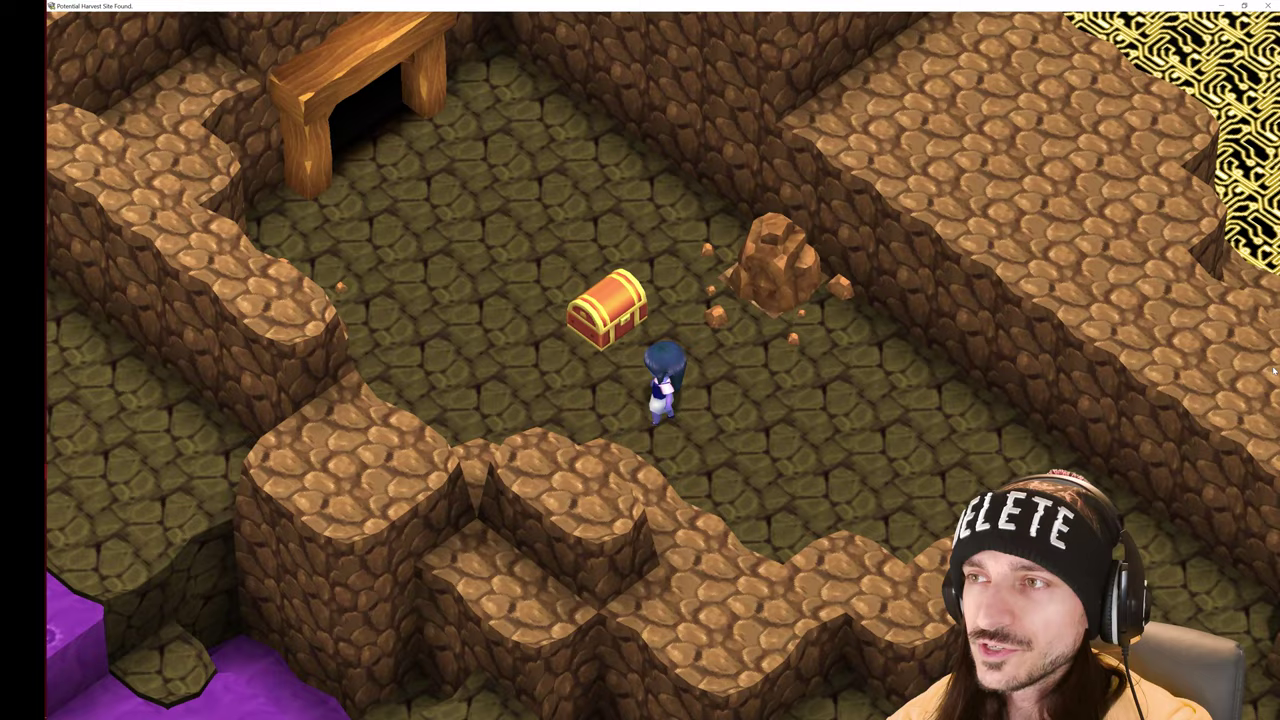
{"action": "key", "text": "Return"}
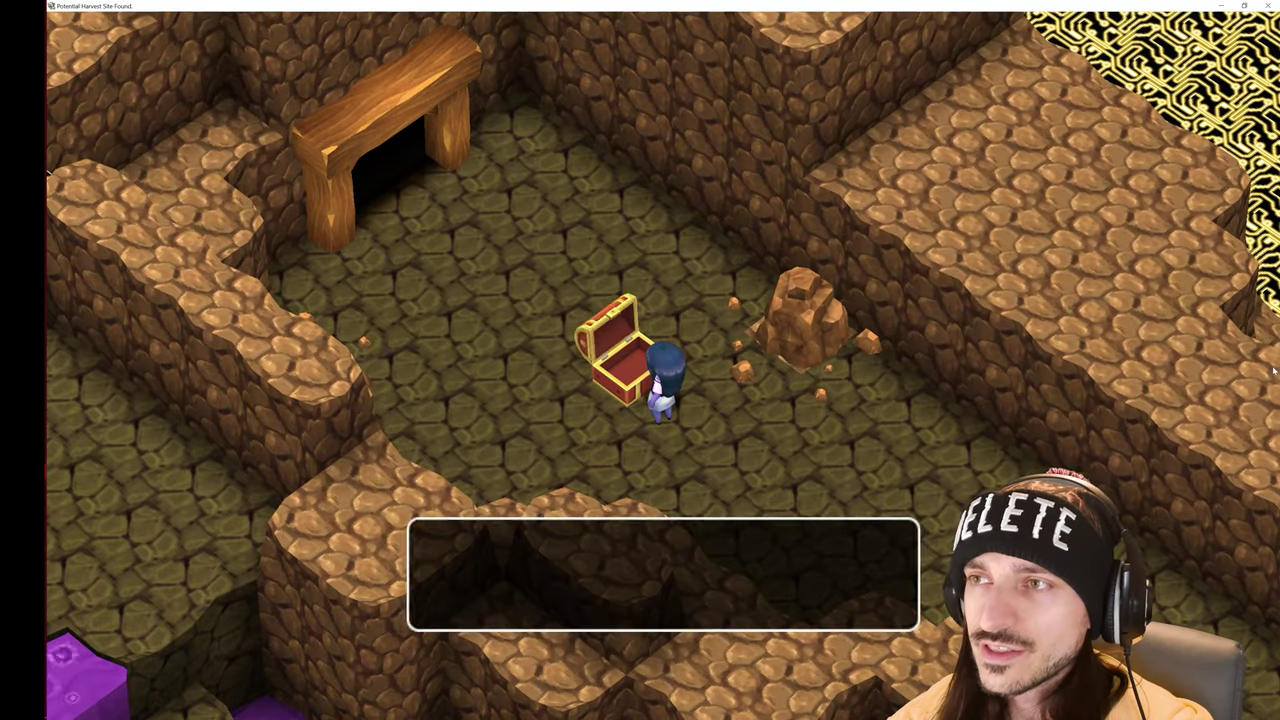
{"action": "key", "text": "Return"}
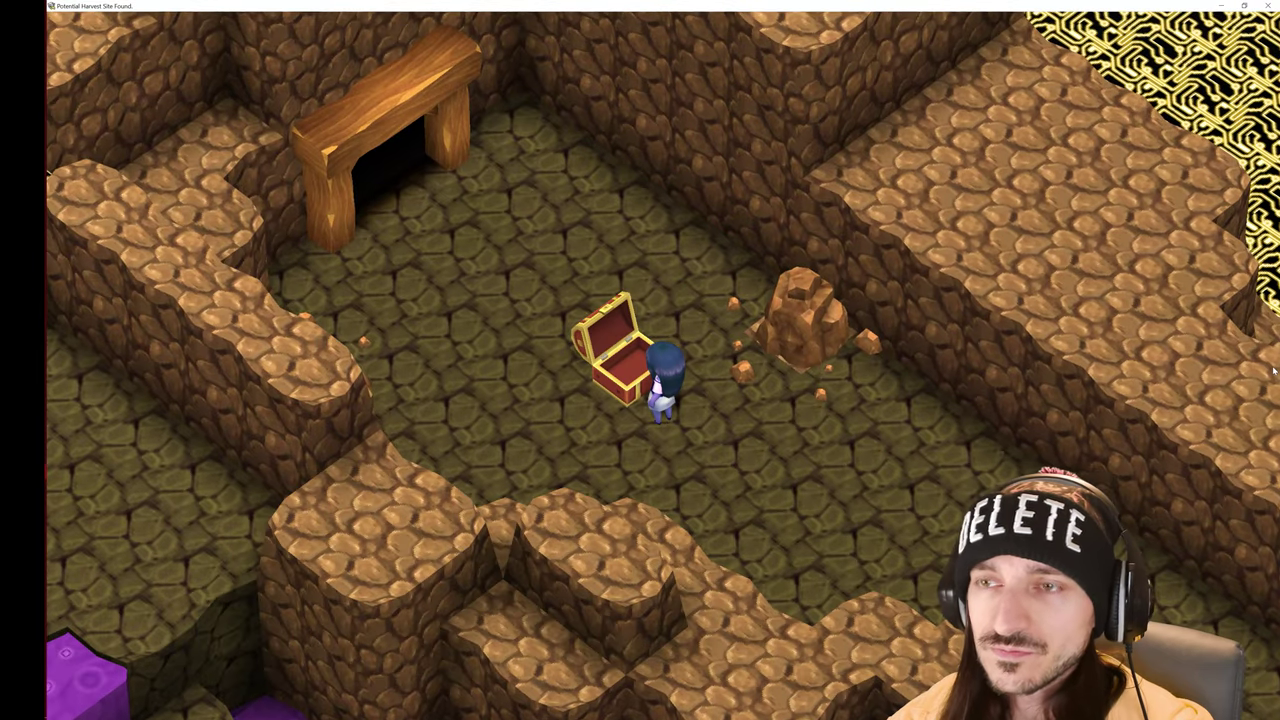
Walk away and back to the opened chest, then interact to confirm it's already empty
{"action": "key", "text": "Down"}
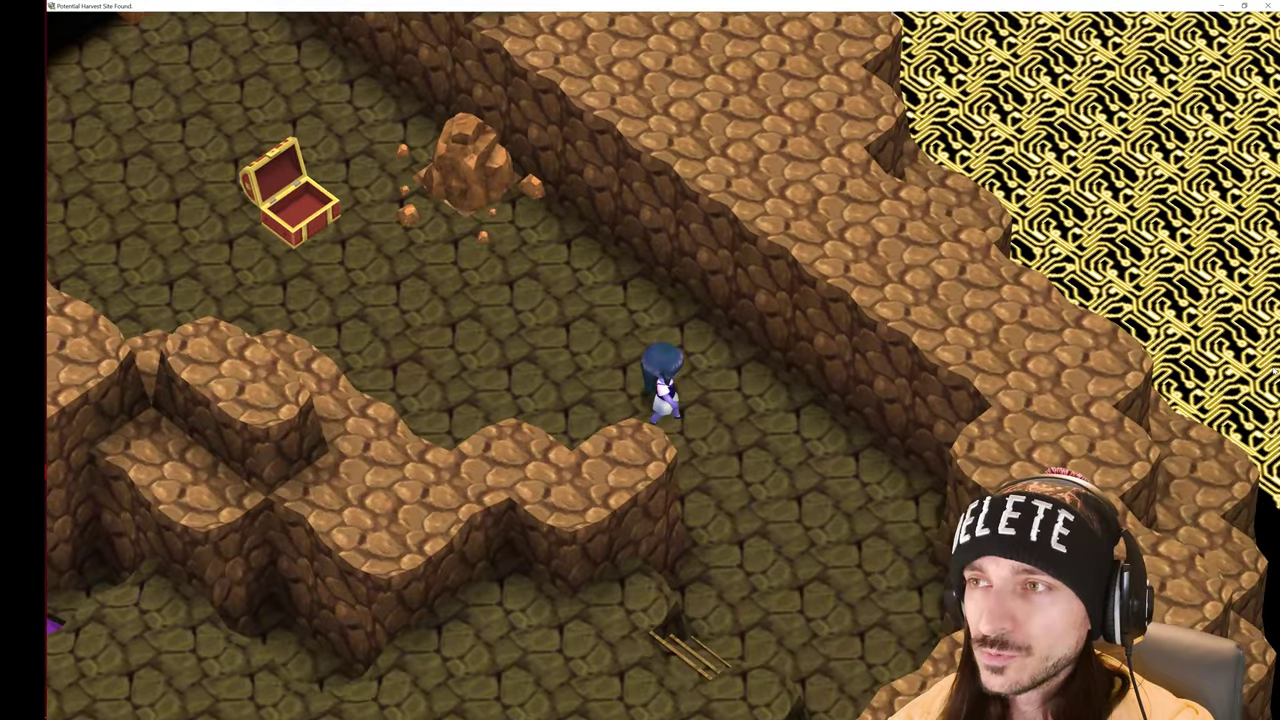
{"action": "key", "text": "Left"}
{"action": "key", "text": "Up"}
{"action": "key", "text": "Left"}
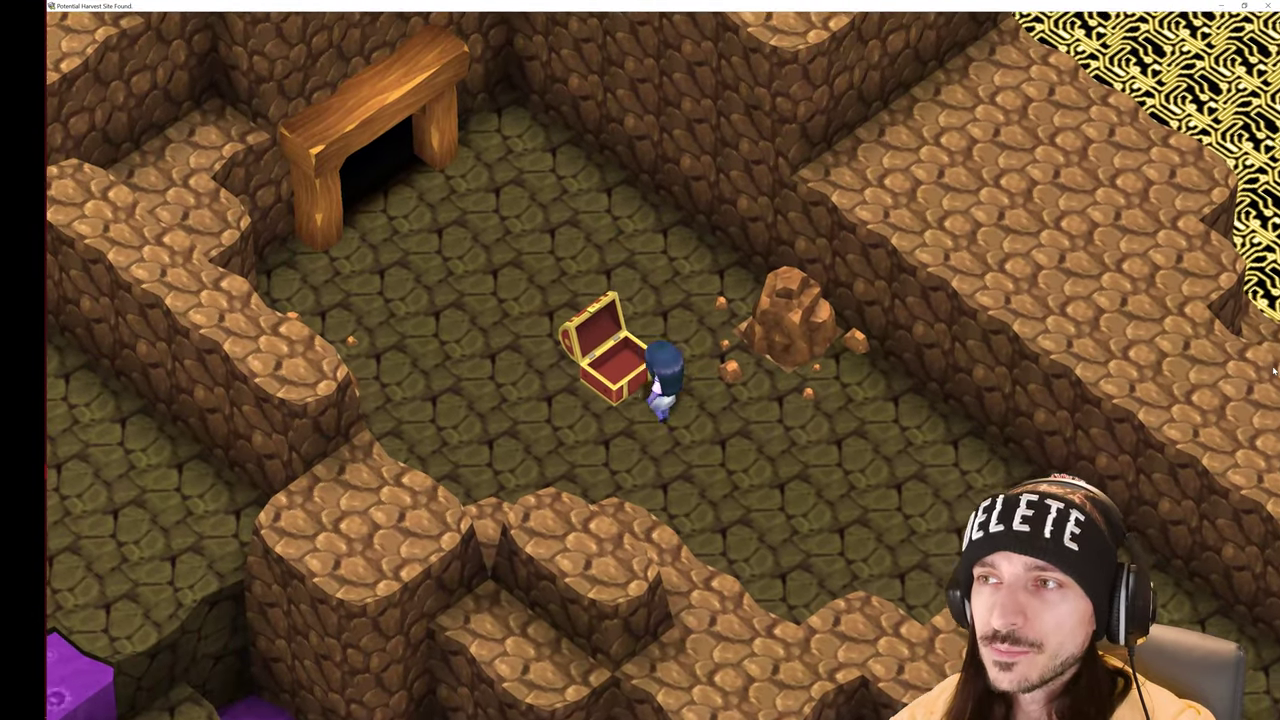
{"action": "key", "text": "Return"}
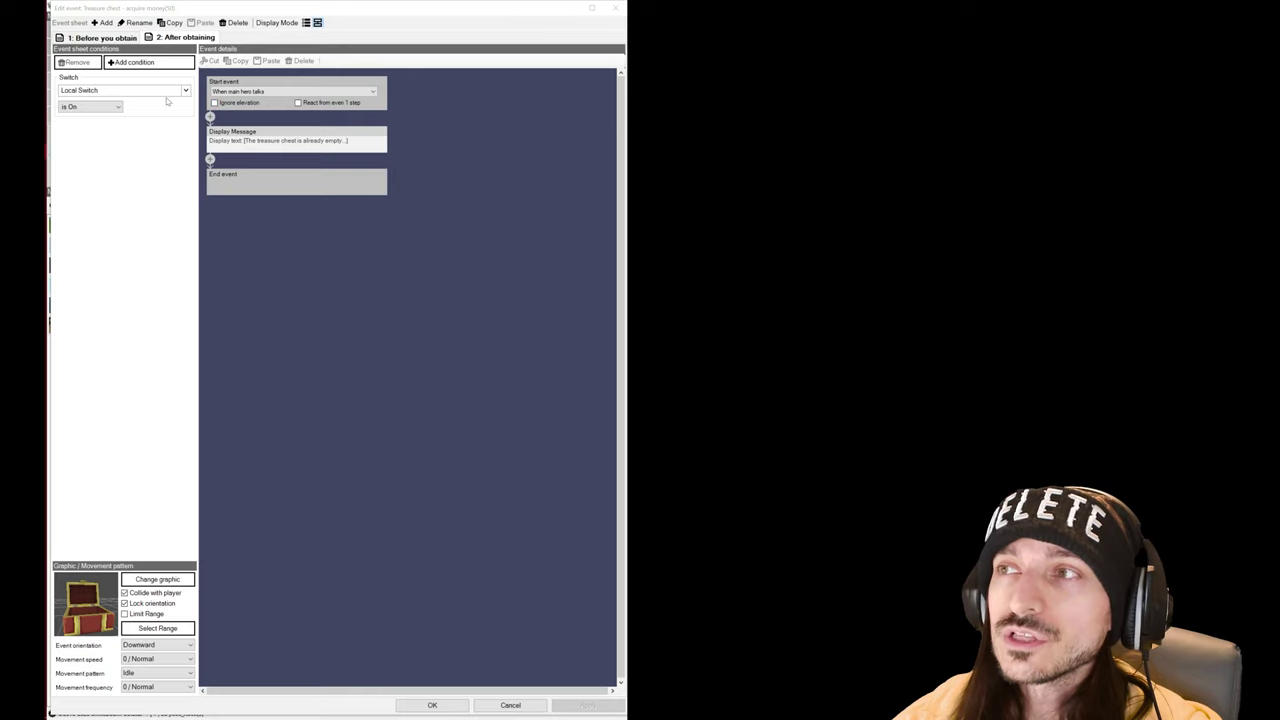
Show the chest's '1: Before you obtain' sheet with its 50G reward and Local Switch commands
{"action": "left_click", "coordinate": [103, 37]}
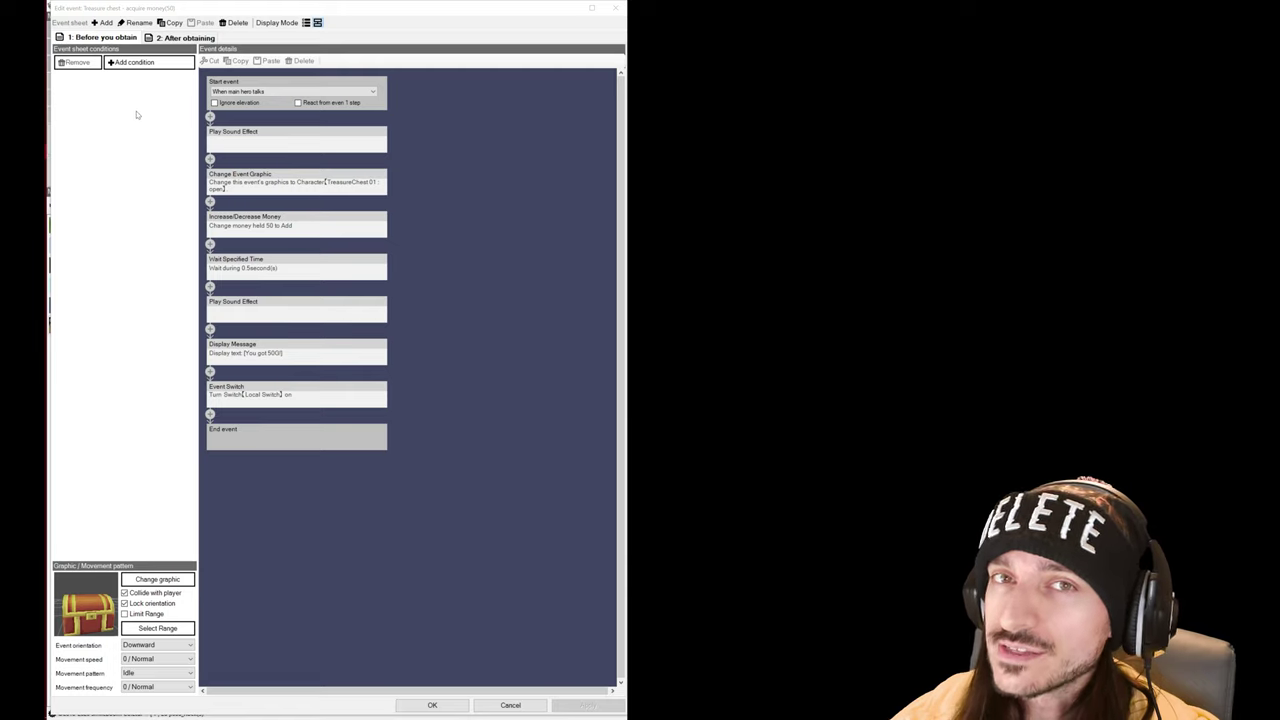
Inspect the Local Switch On step, then the '2: After obtaining' sheet's already-empty message
{"action": "left_click", "coordinate": [250, 392]}
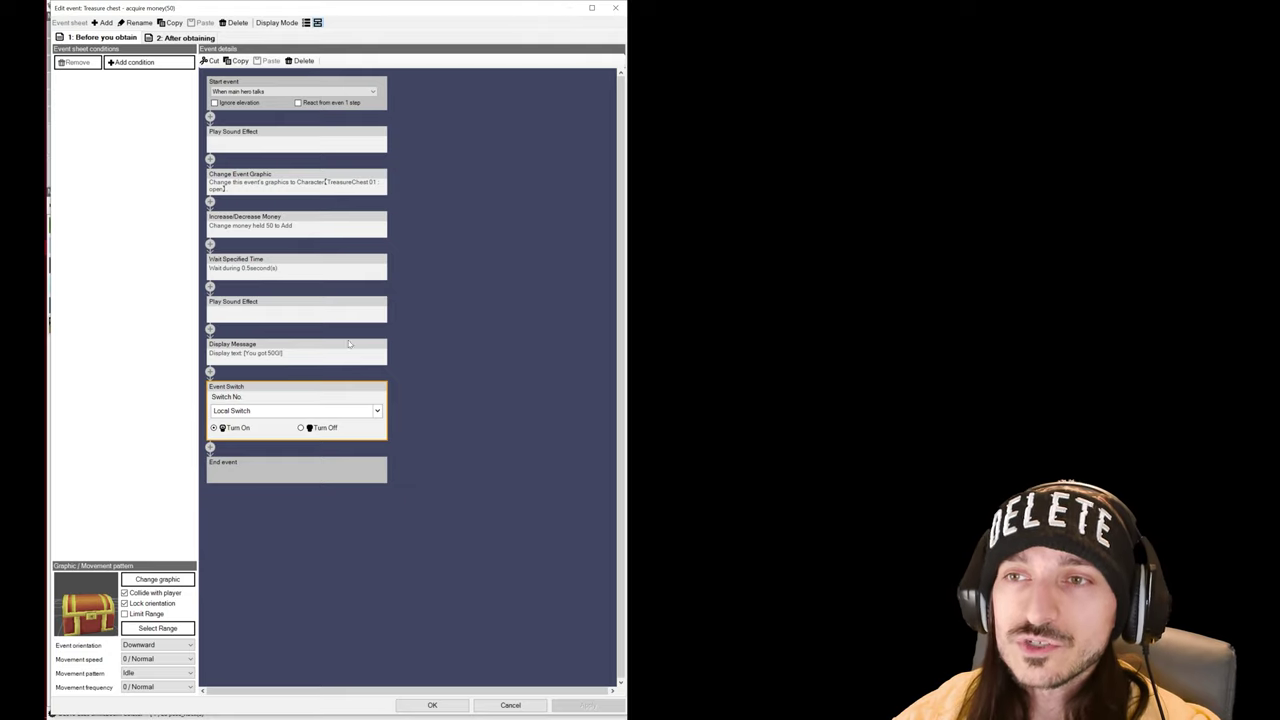
{"action": "left_click", "coordinate": [160, 37]}
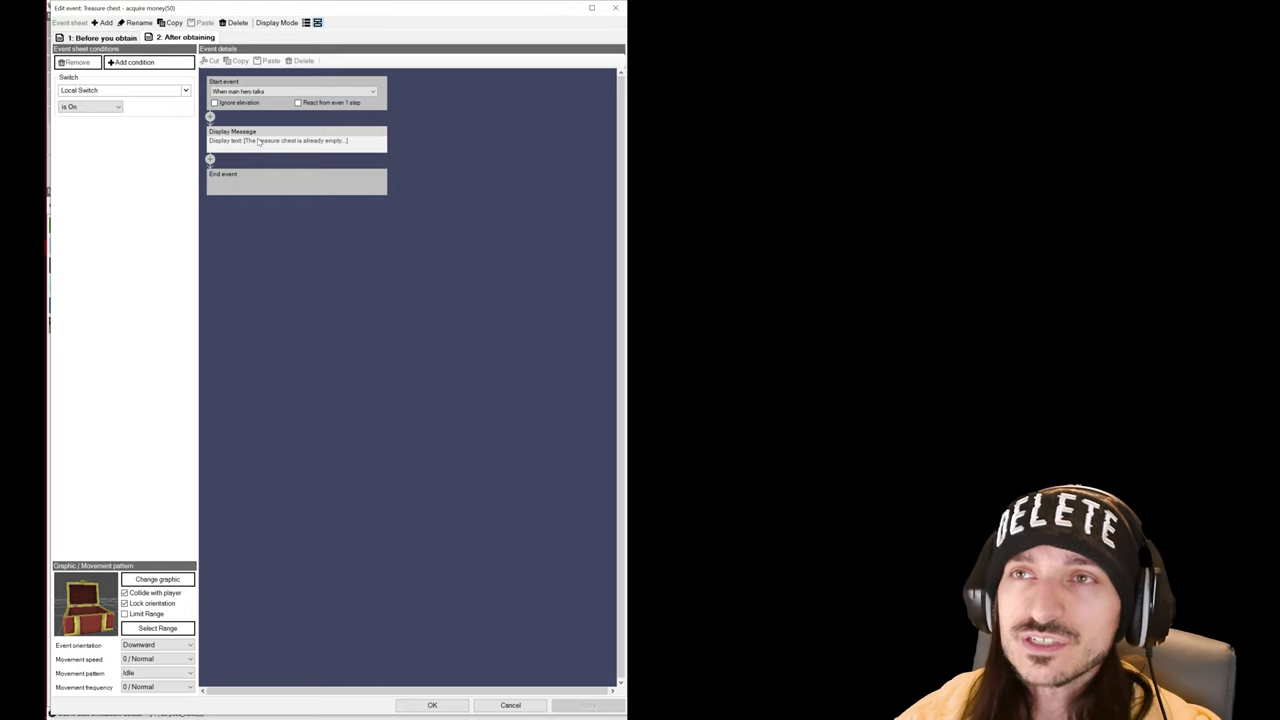
{"action": "left_click", "coordinate": [307, 140]}
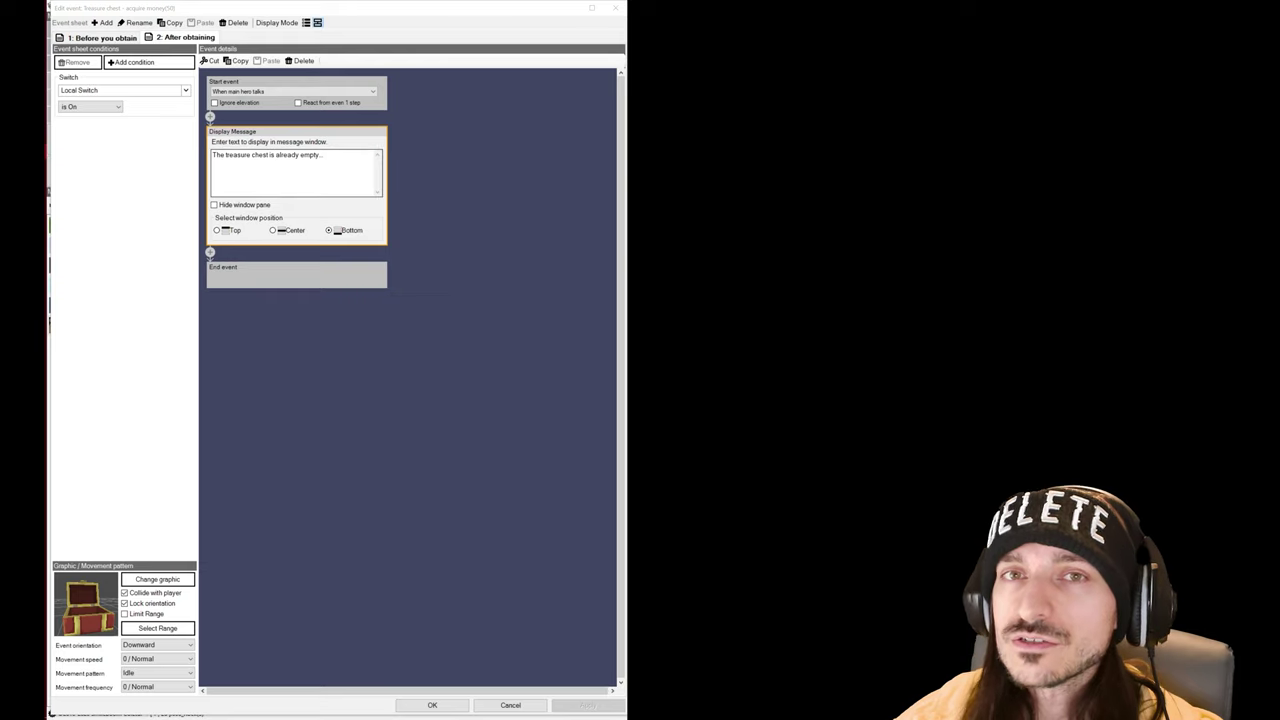
{"action": "left_click", "coordinate": [116, 39]}
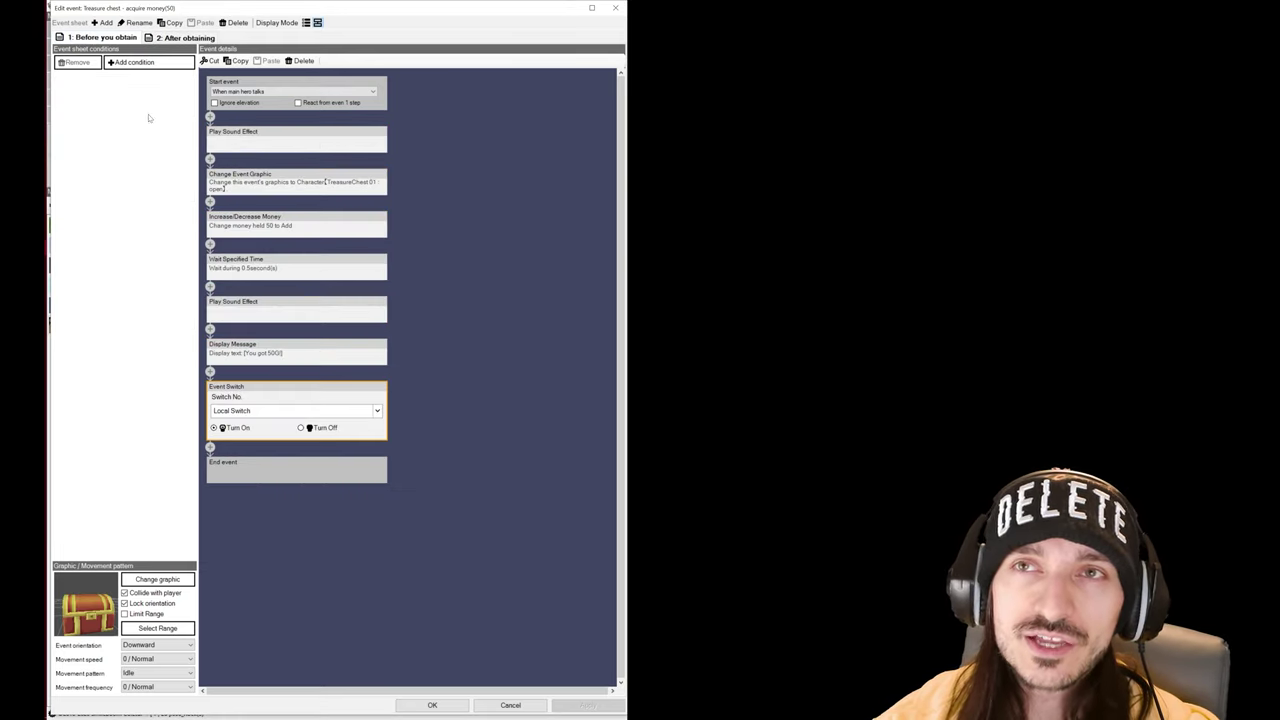
{"action": "left_click", "coordinate": [185, 38]}
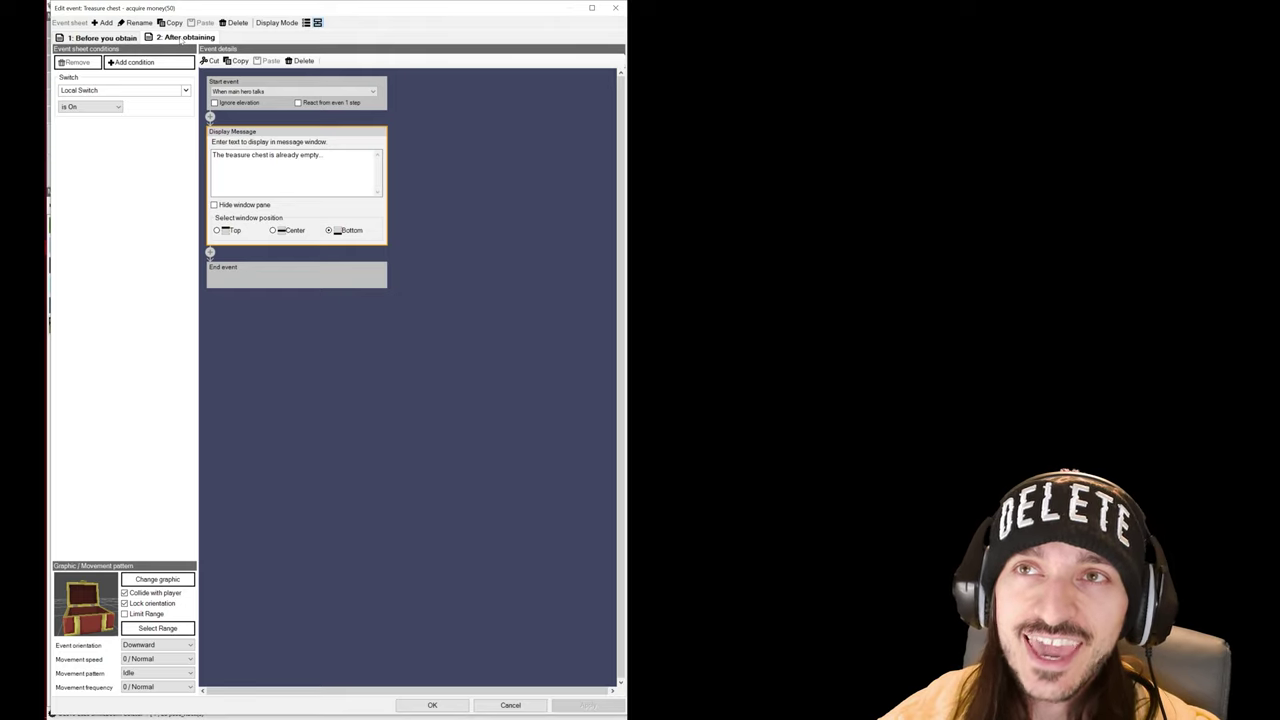
{"action": "left_click", "coordinate": [122, 38]}
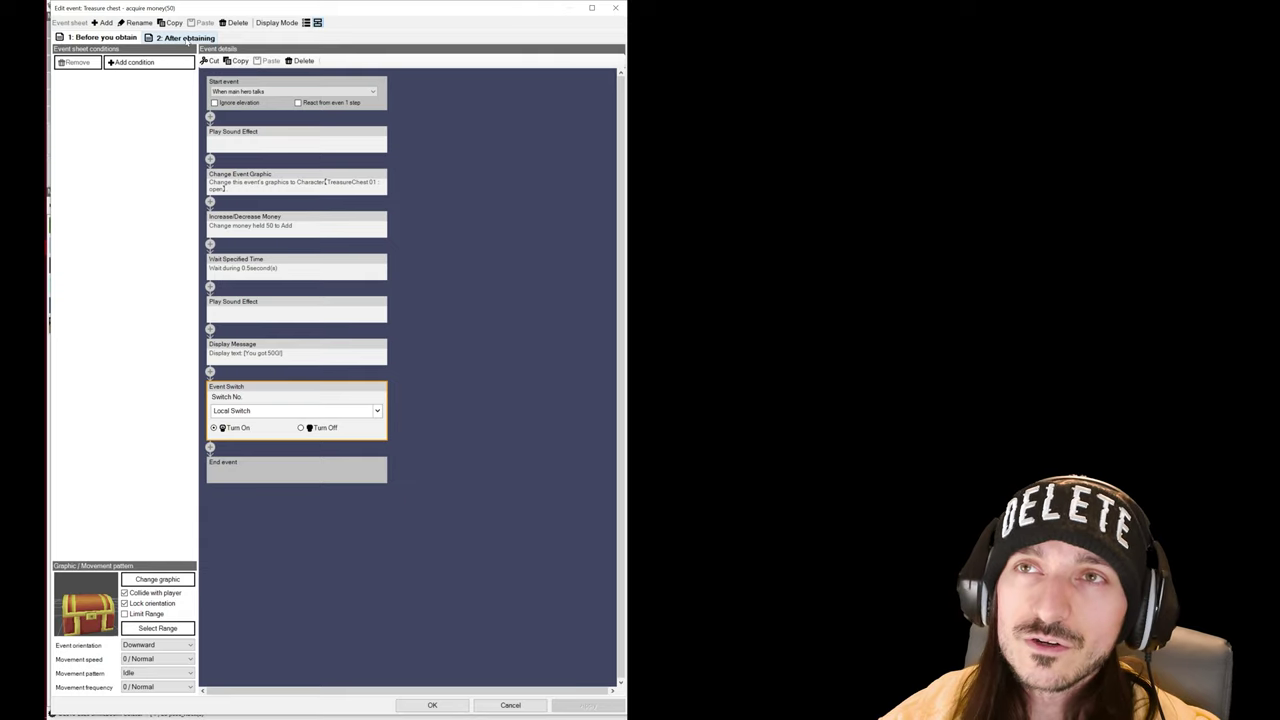
{"action": "left_click", "coordinate": [185, 38]}
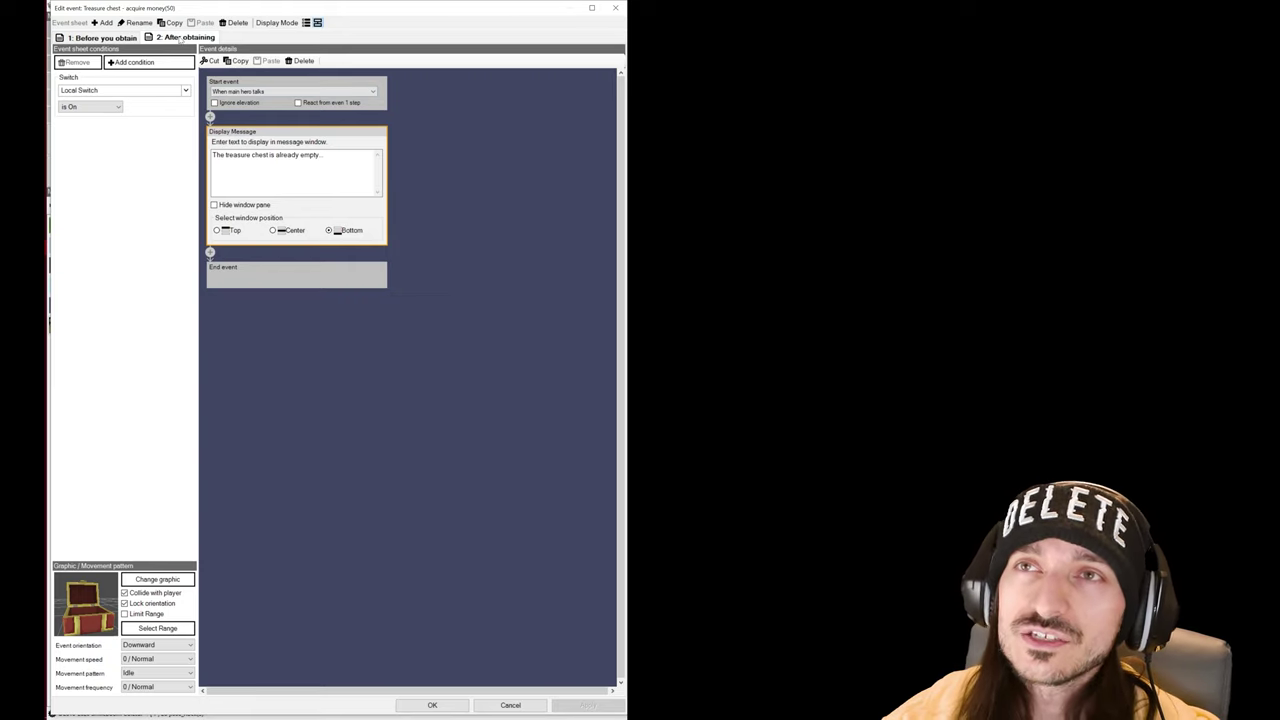
{"action": "left_click", "coordinate": [110, 38]}
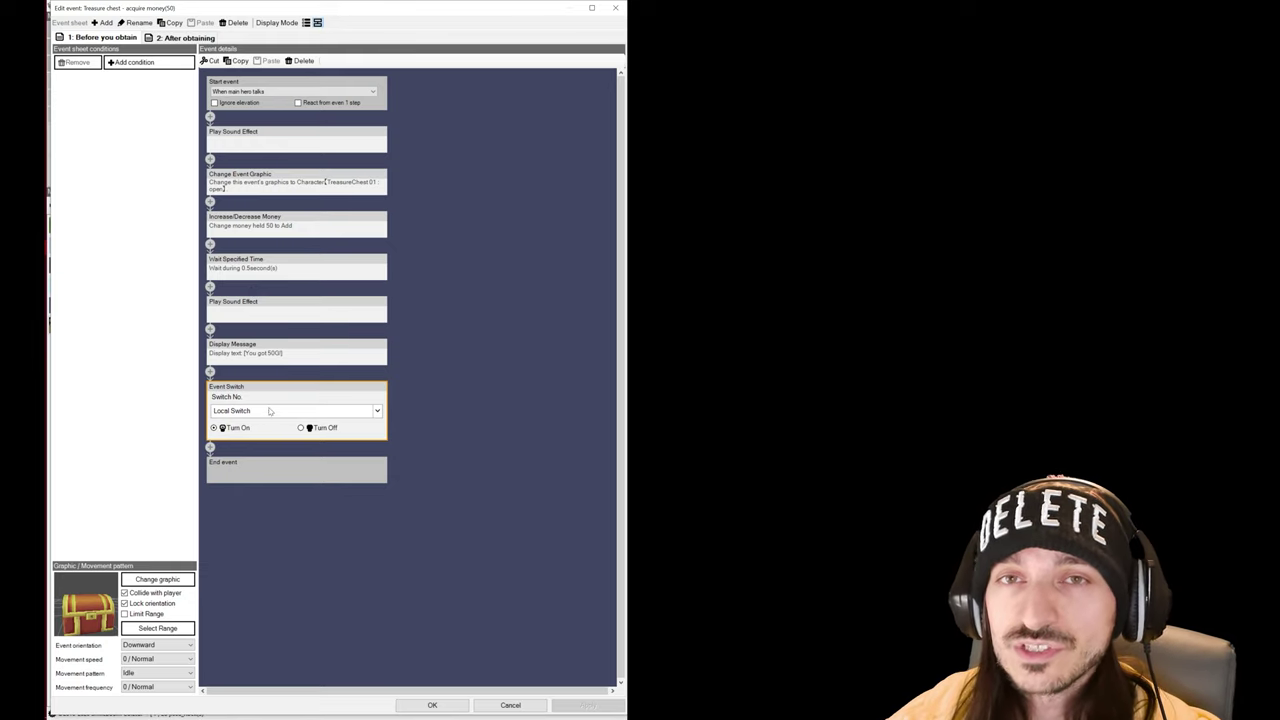
{"action": "left_click", "coordinate": [174, 40]}
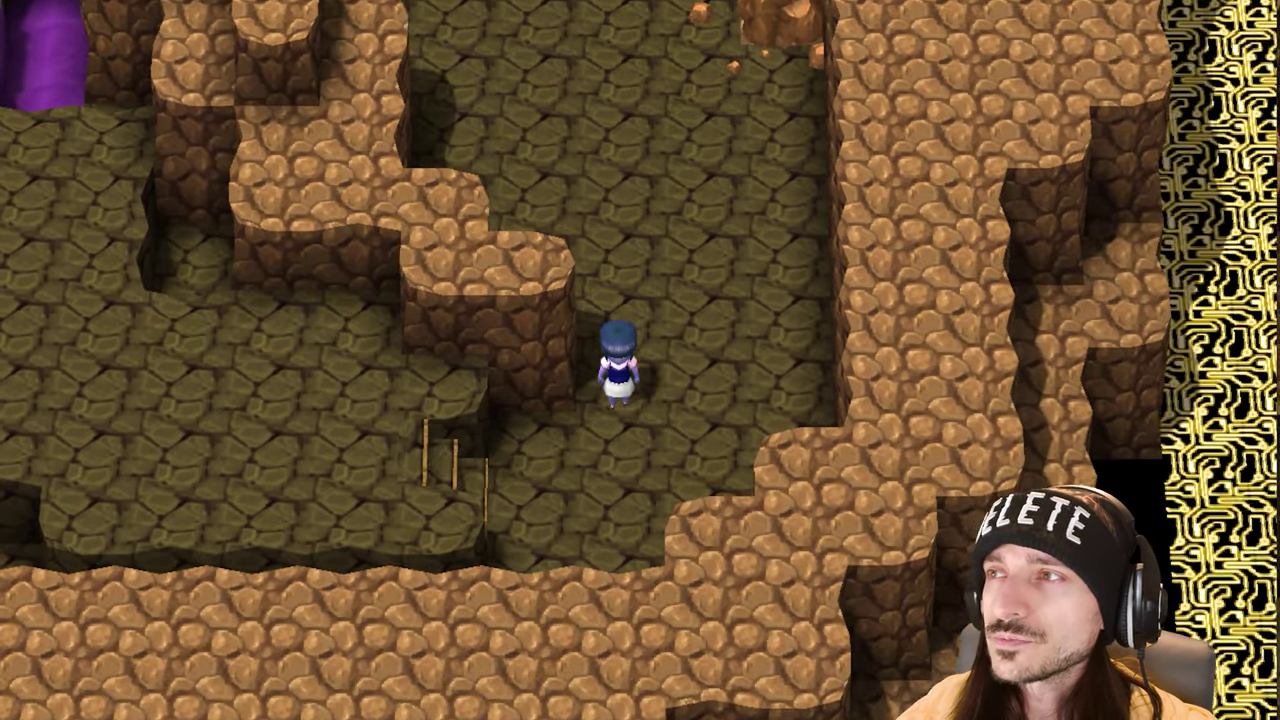
Walk the heroine past the opened chest and up through the cave until the throne rabbit scene plays
{"action": "key", "text": "Left"}
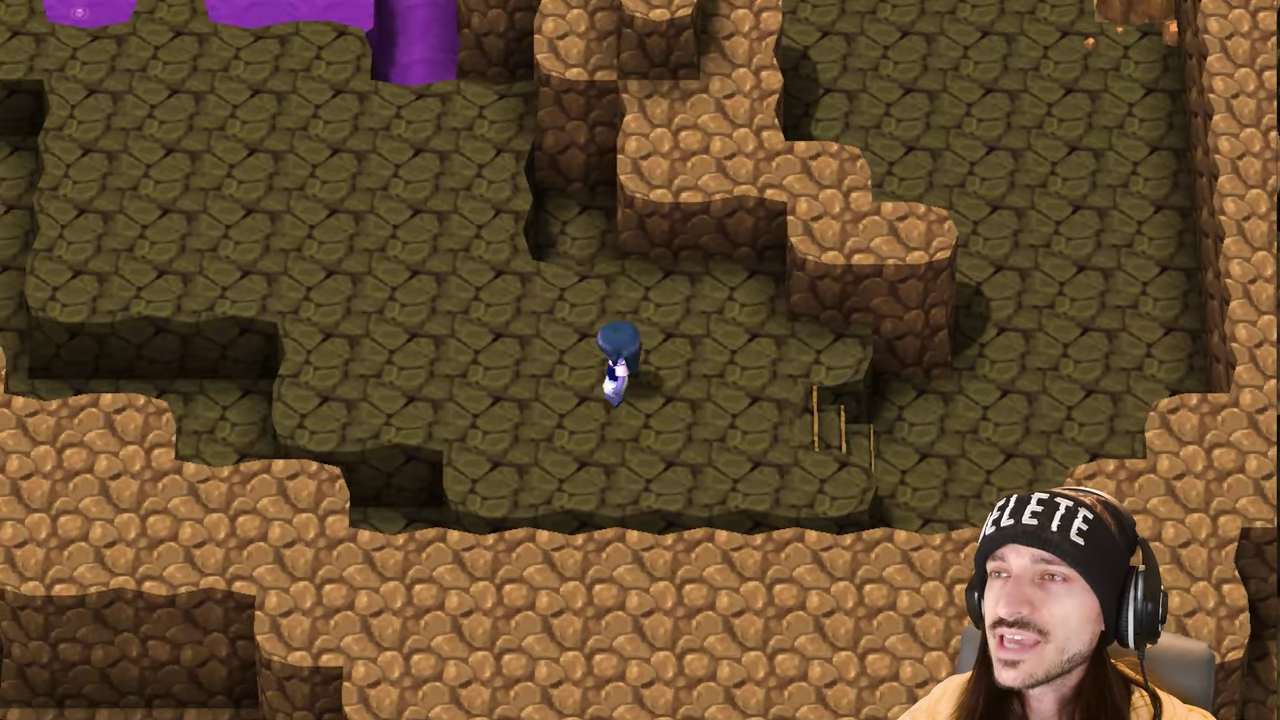
{"action": "key", "text": "Up"}
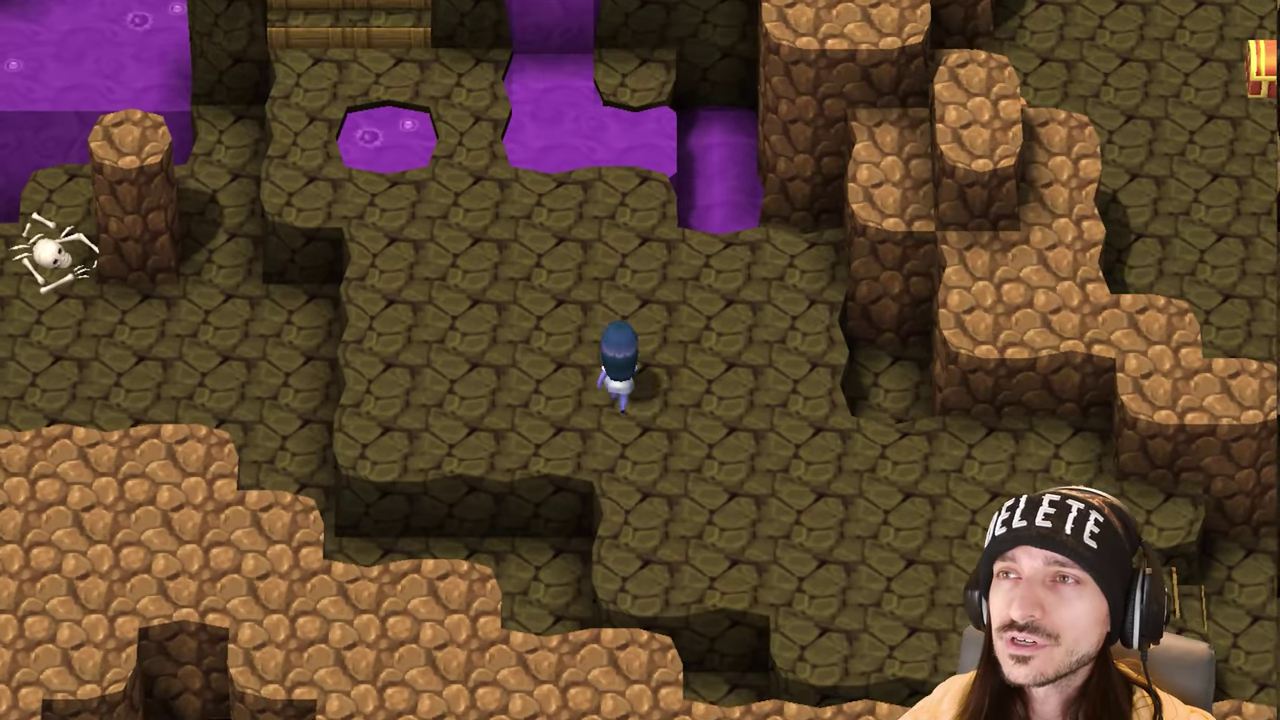
{"action": "key", "text": "Up"}
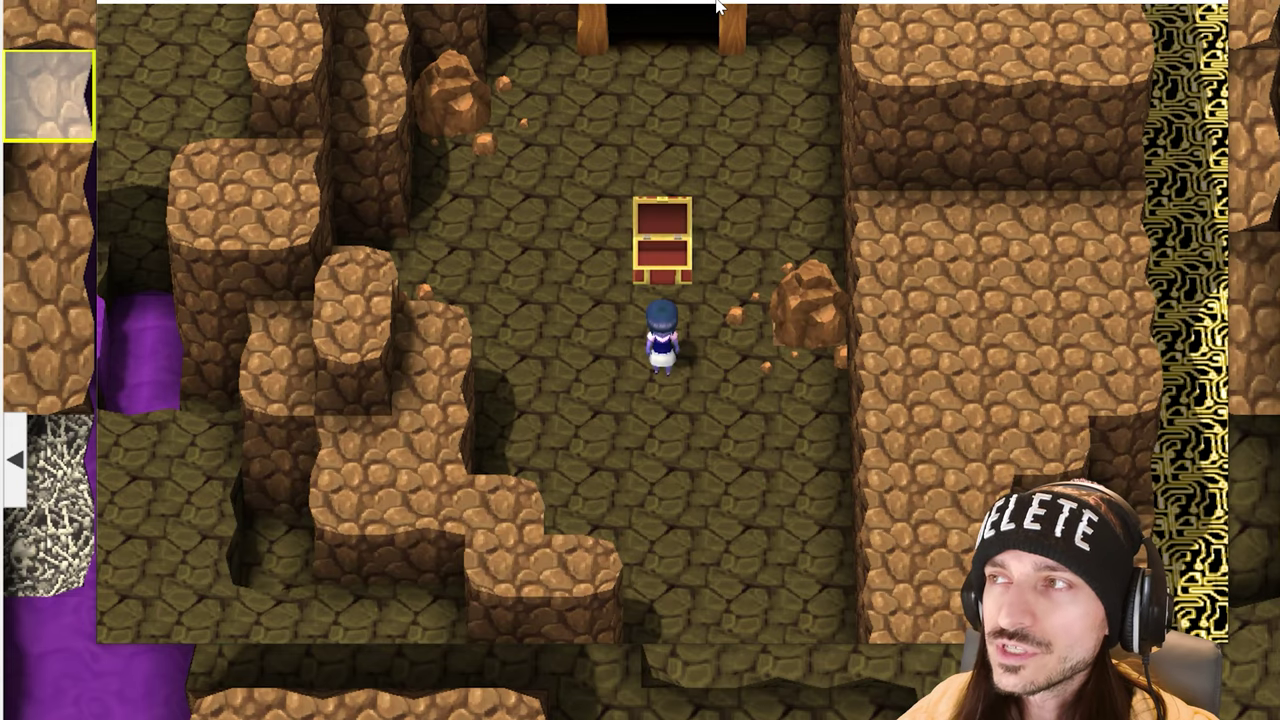
{"action": "key", "text": "Down"}
{"action": "key", "text": "Down"}
{"action": "key", "text": "Down"}
{"action": "key", "text": "Down"}
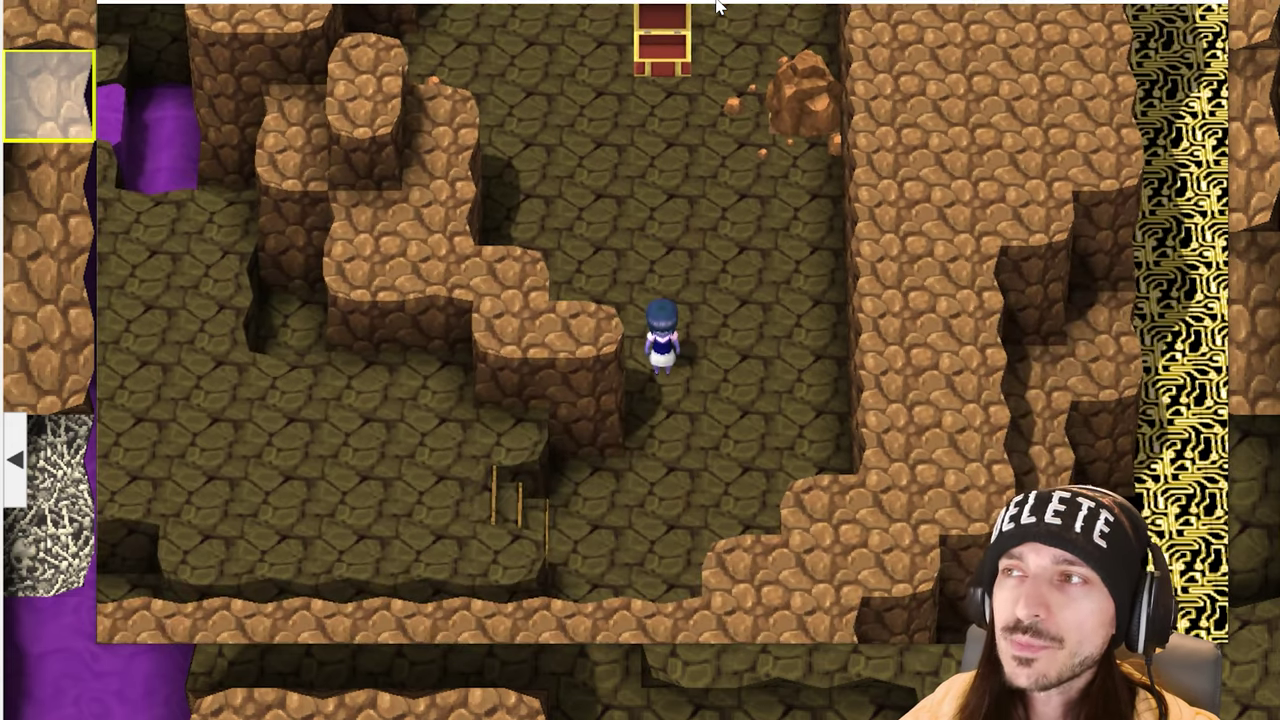
{"action": "key", "text": "Down"}
{"action": "key", "text": "Down"}
{"action": "key", "text": "Down"}
{"action": "key", "text": "Down"}
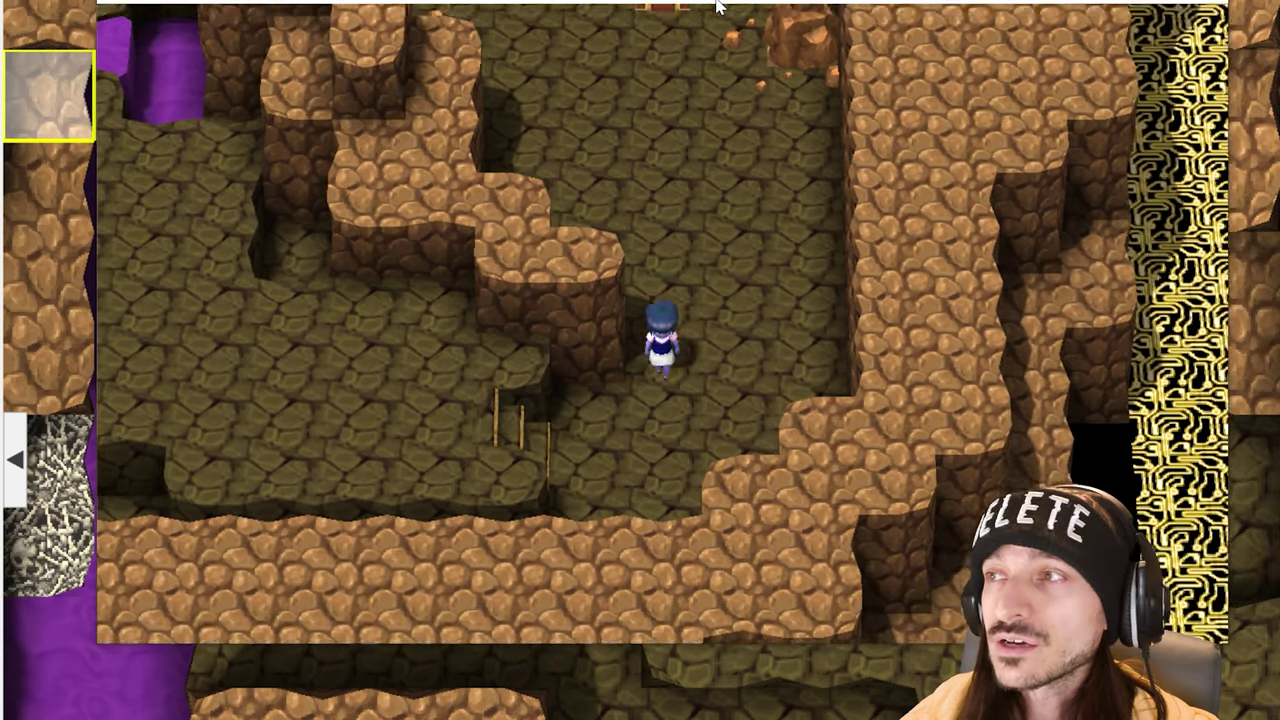
{"action": "key", "text": "Left"}
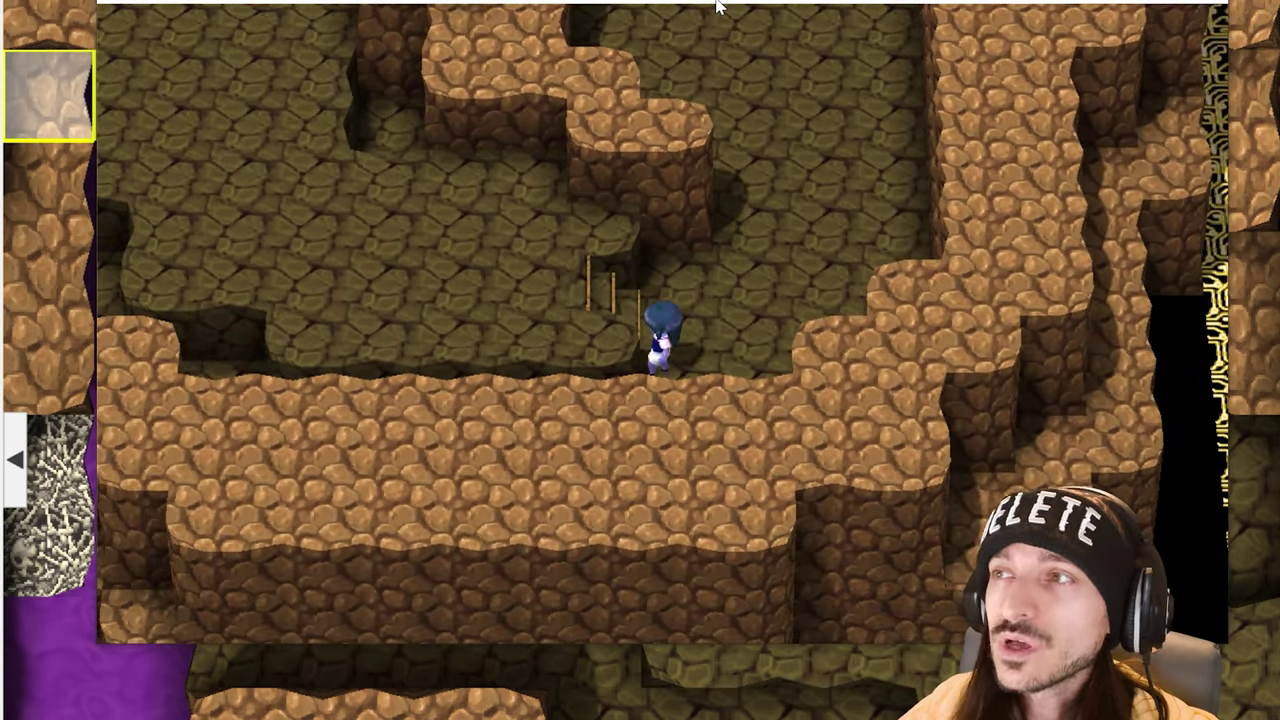
{"action": "key", "text": "Up"}
{"action": "key", "text": "Up"}
{"action": "key", "text": "Left"}
{"action": "key", "text": "Left"}
{"action": "key", "text": "Left"}
{"action": "key", "text": "Up"}
{"action": "key", "text": "Up"}
{"action": "key", "text": "Left"}
{"action": "key", "text": "Left"}
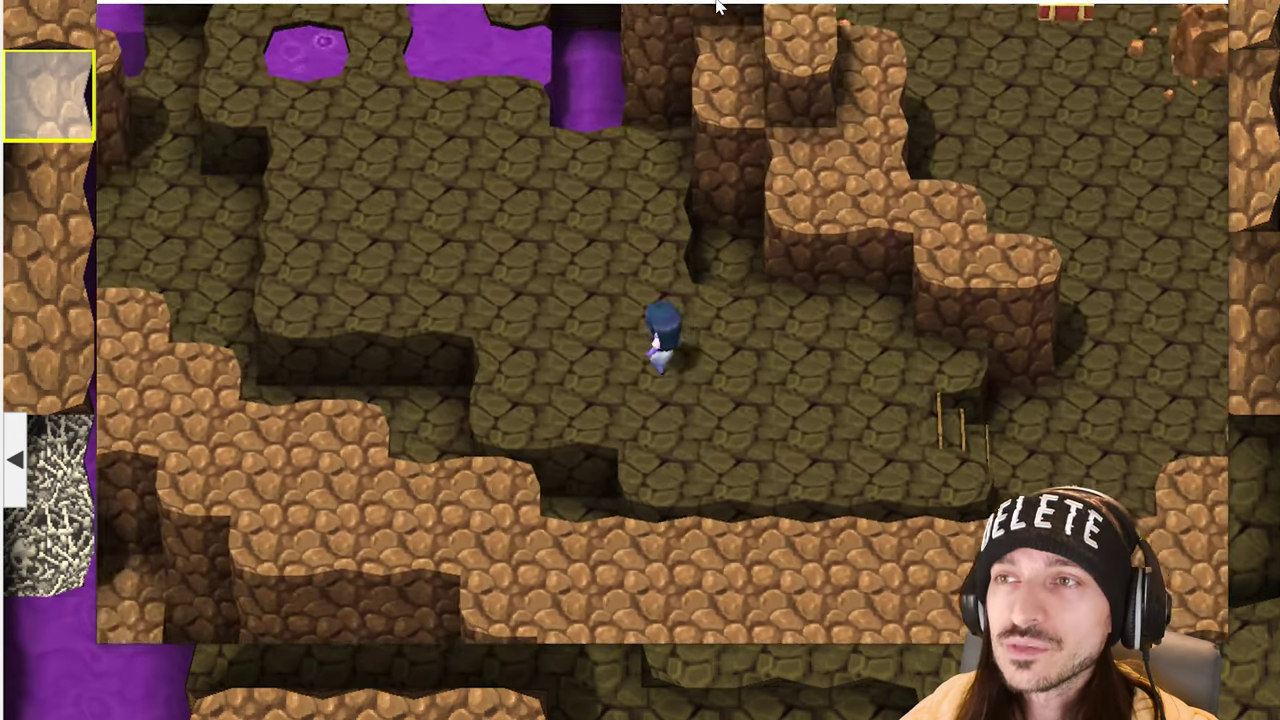
{"action": "key", "text": "Up"}
{"action": "key", "text": "Up"}
{"action": "key", "text": "Up"}
{"action": "key", "text": "Up"}
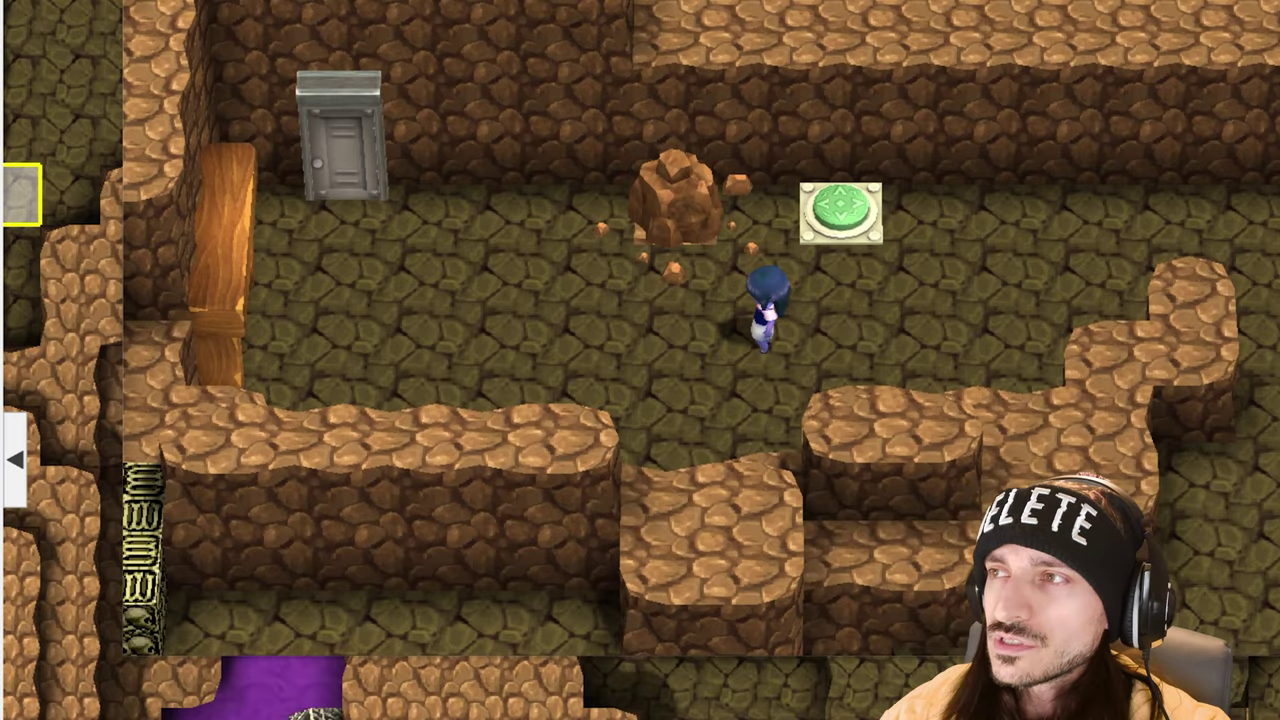
Walk the heroine along the corridor and onto the green pressure plate
{"action": "key", "text": "Left"}
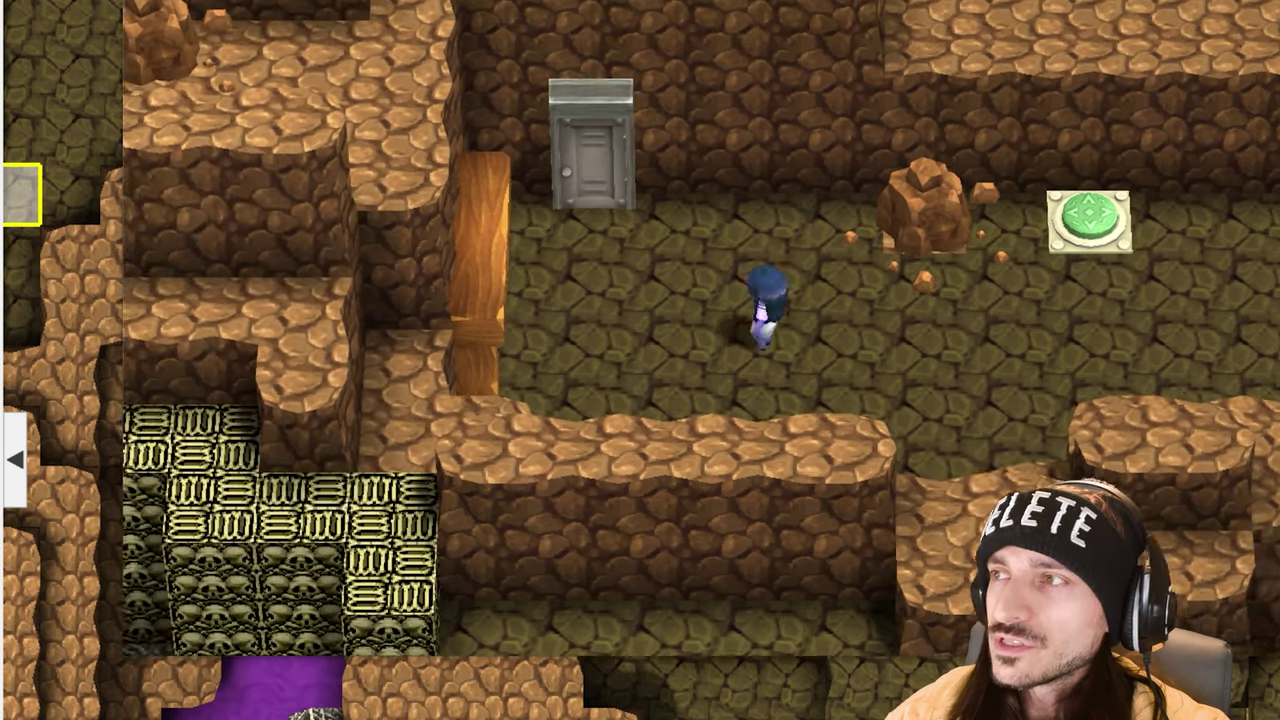
{"action": "key", "text": "Up"}
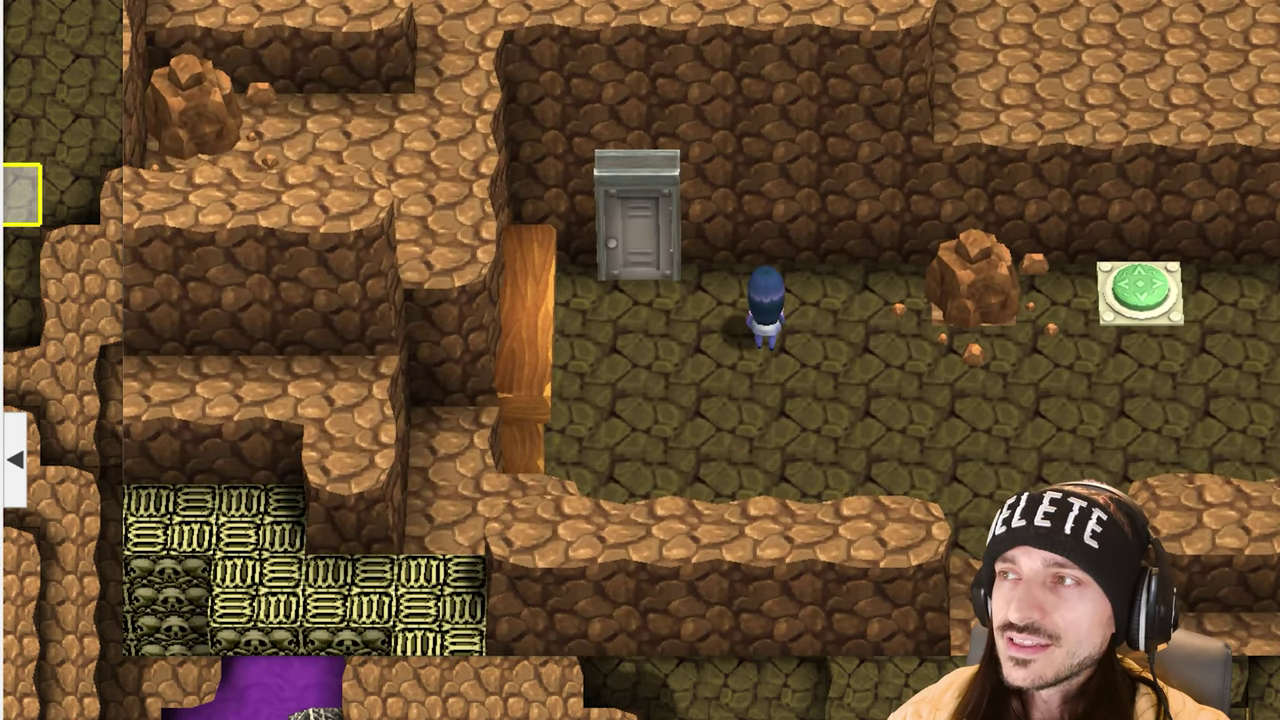
{"action": "key", "text": "Right"}
{"action": "key", "text": "Down"}
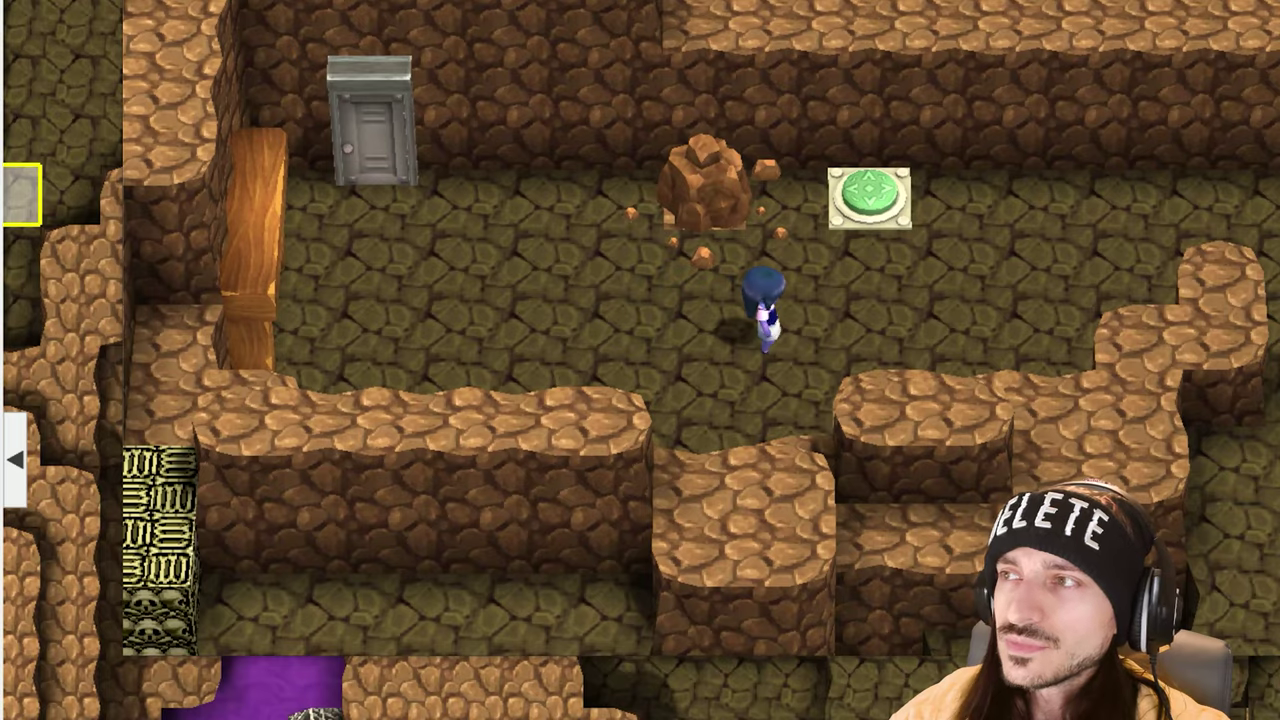
{"action": "key", "text": "Right"}
{"action": "key", "text": "Up"}
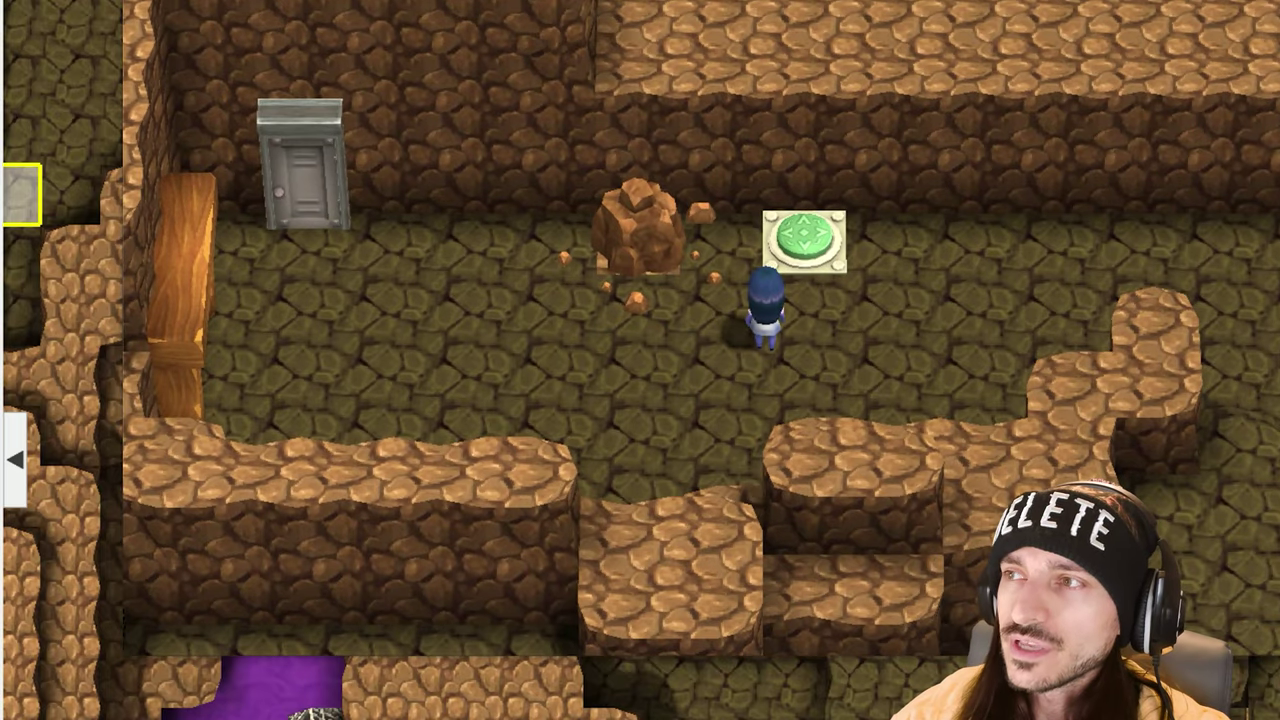
{"action": "key", "text": "Right"}
{"action": "key", "text": "Up"}
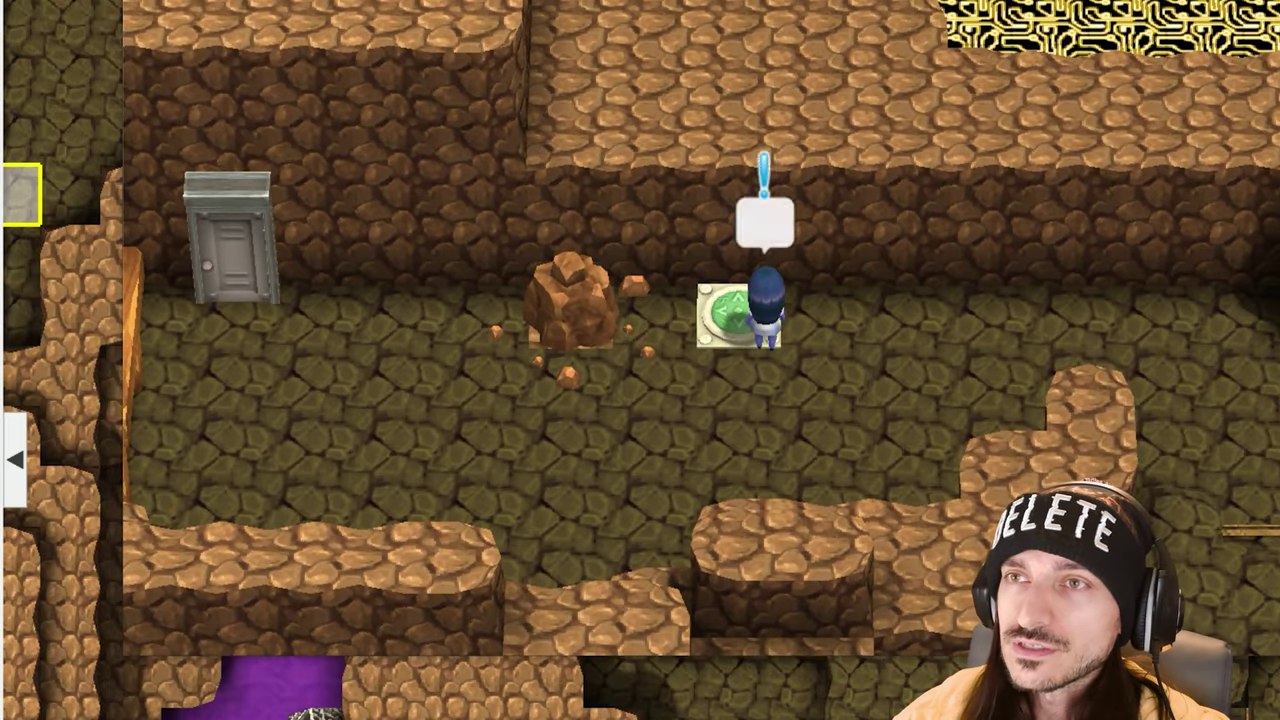
Step off the plate and walk left up to the newly opened door
{"action": "key", "text": "Left"}
{"action": "key", "text": "Down"}
{"action": "key", "text": "Left"}
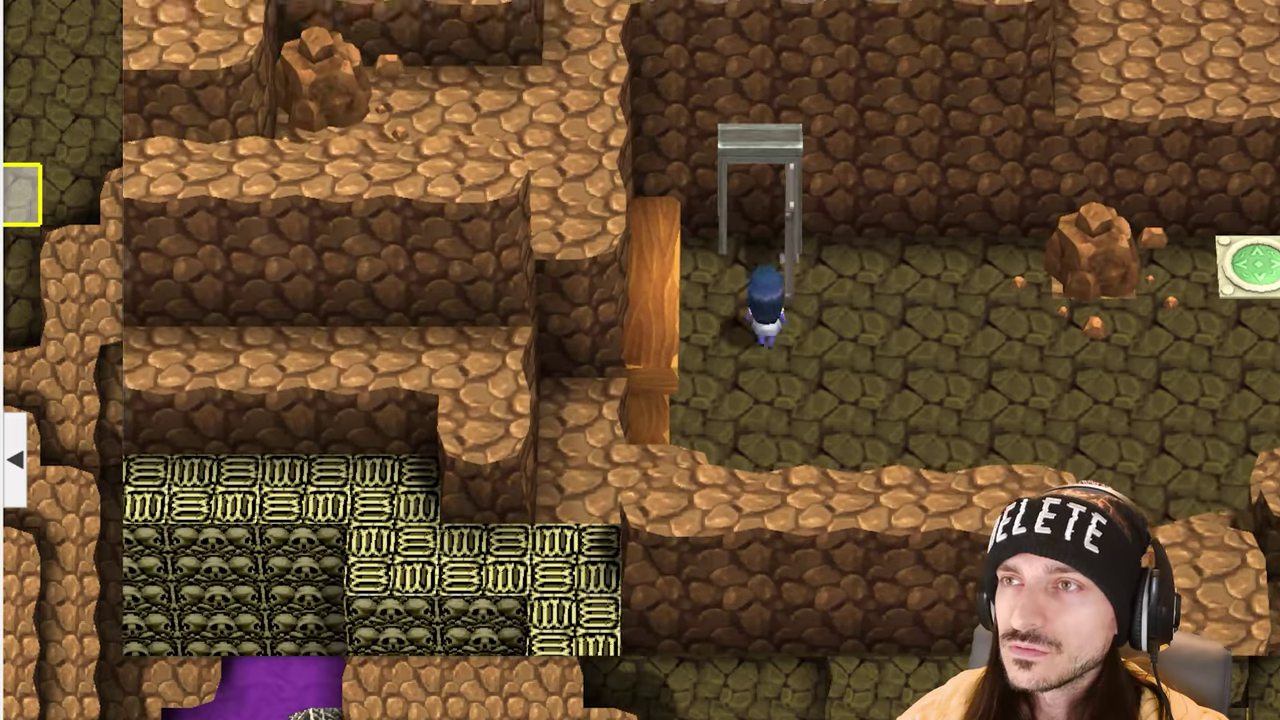
{"action": "key", "text": "Up"}
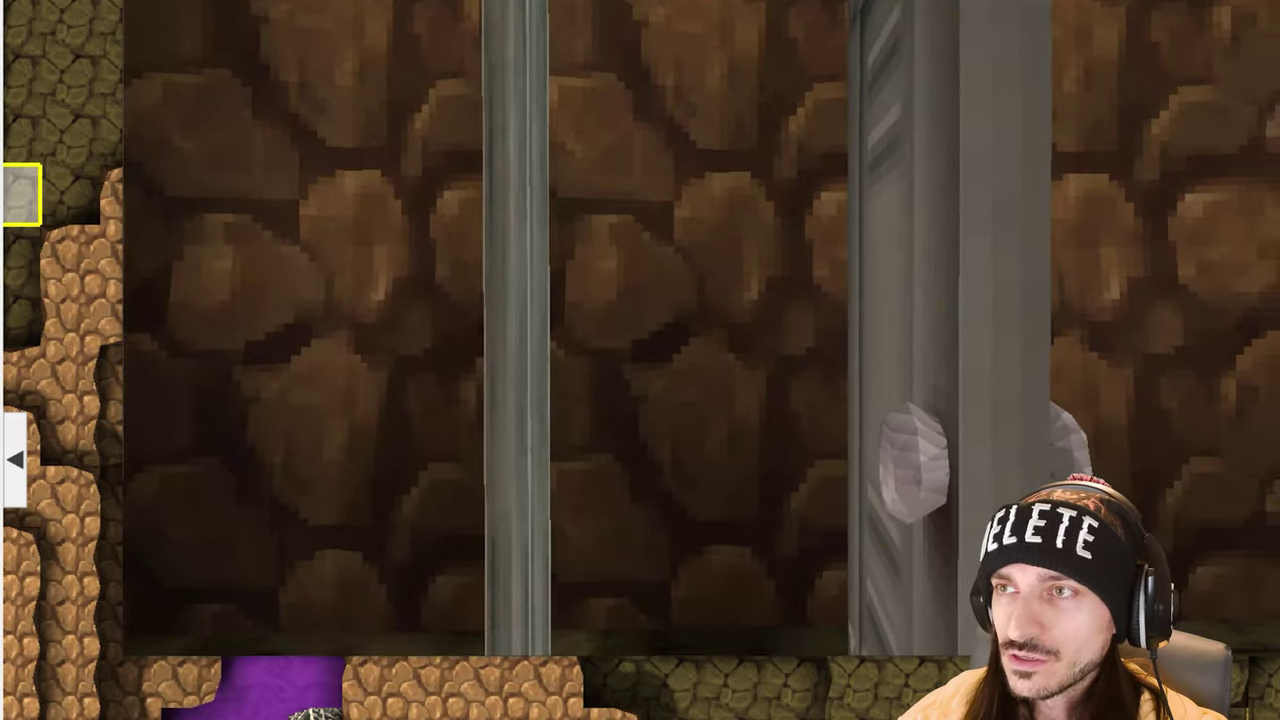